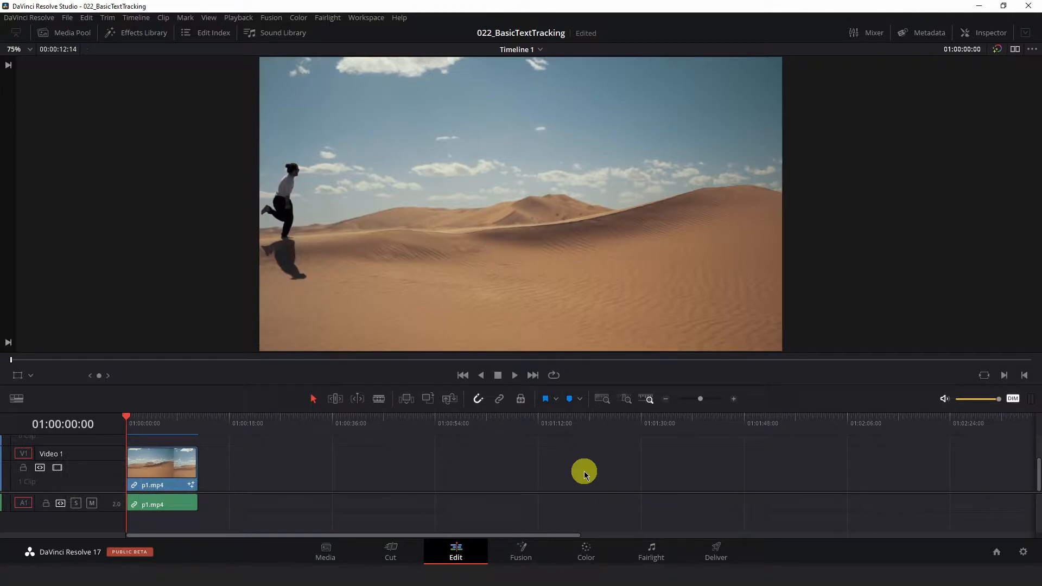
# Step: Play through the p1.mp4 clip on the Video 1 track and open it in the Fusion page
pyautogui.press('space')
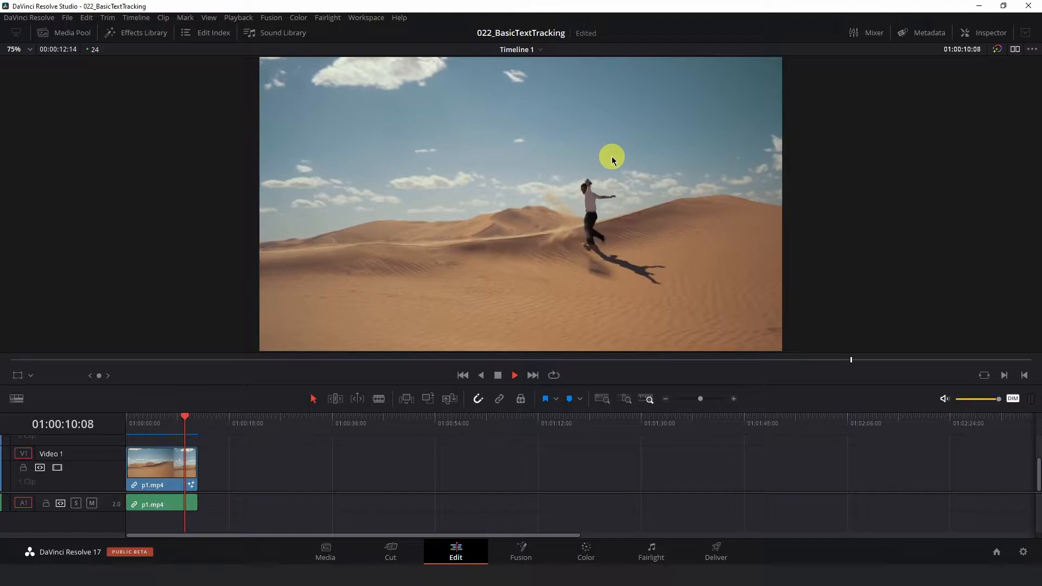
pyautogui.press('space')
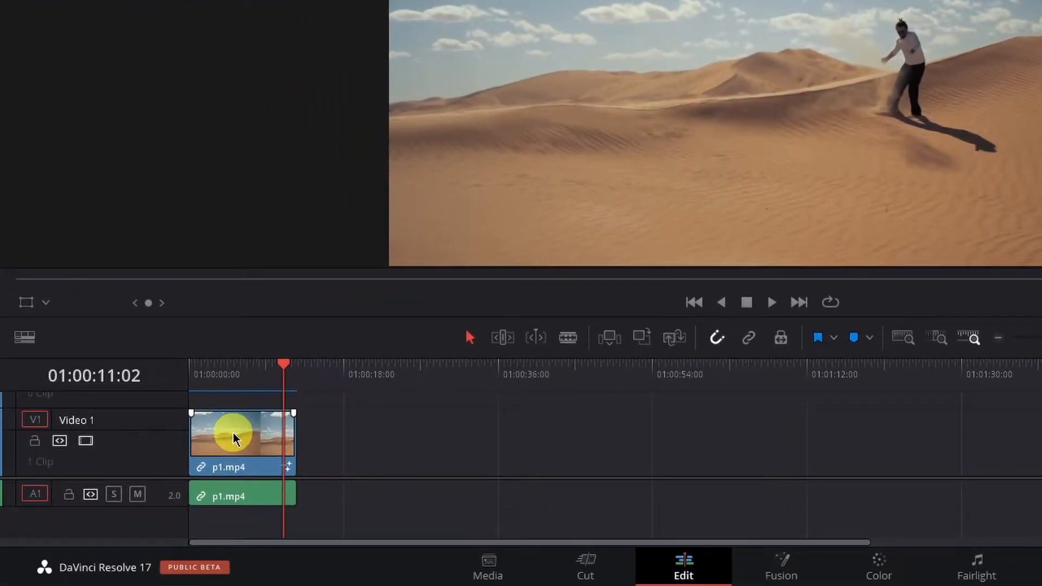
pyautogui.rightClick(171, 455)
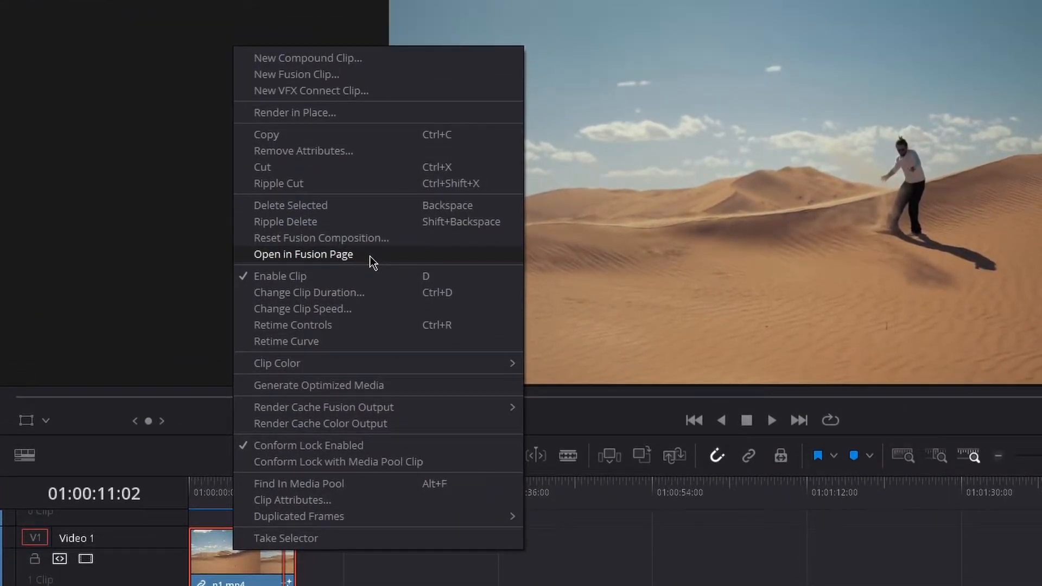
pyautogui.click(370, 256)
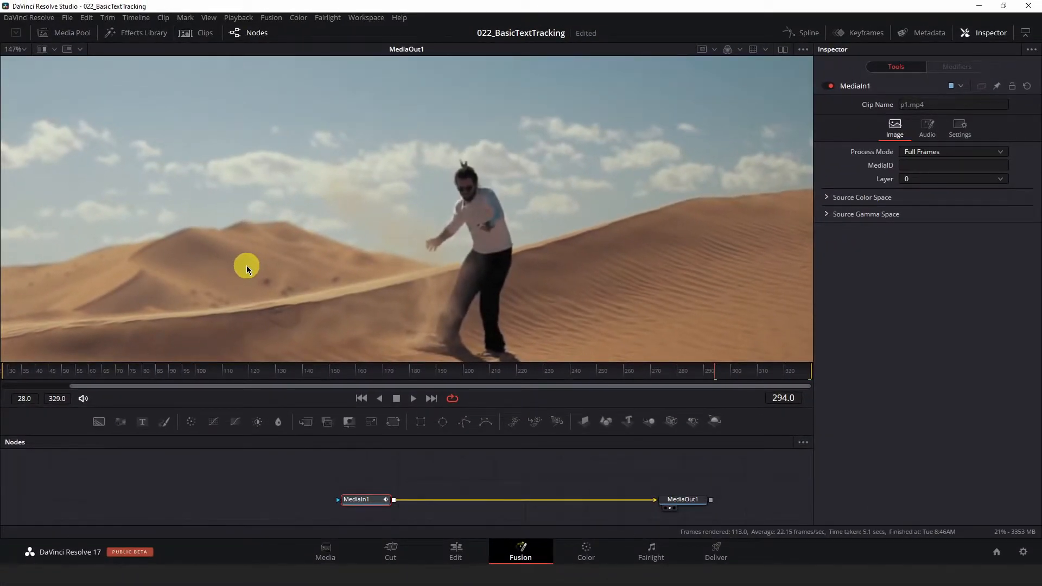
# Step: Add a Tracker node between MediaIn1 and MediaOut1
pyautogui.scroll(-3, 247, 266)
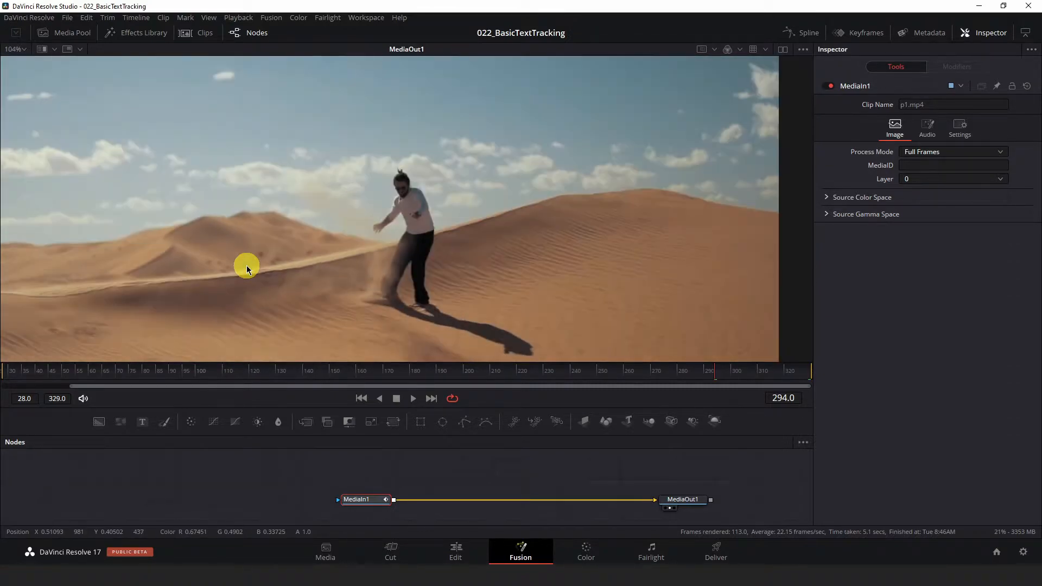
pyautogui.scroll(-3, 246, 265)
pyautogui.moveTo(246, 265); pyautogui.dragTo(395, 246)
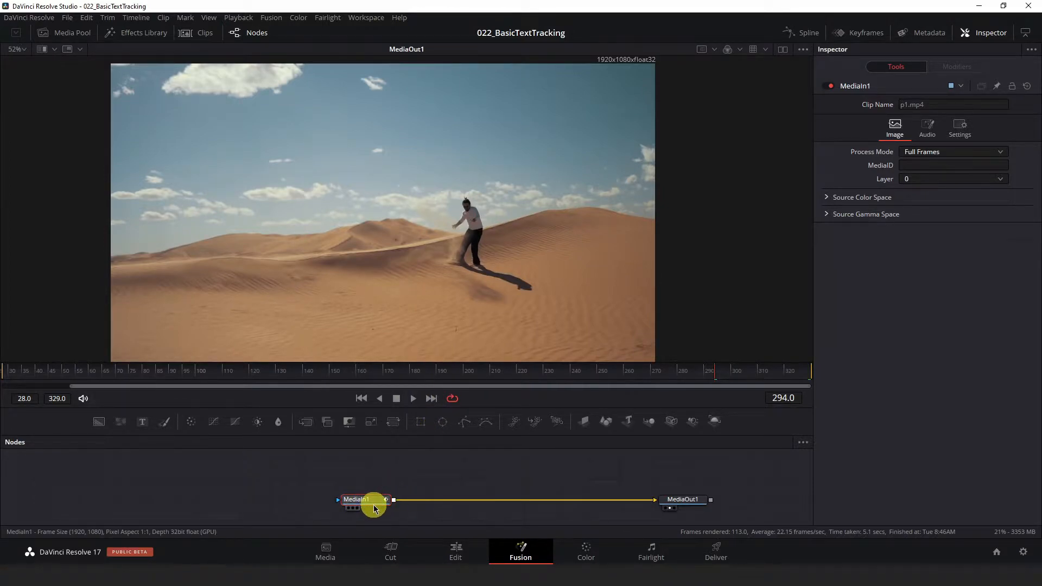
pyautogui.scroll(2, 371, 505)
pyautogui.scroll(-2, 380, 500)
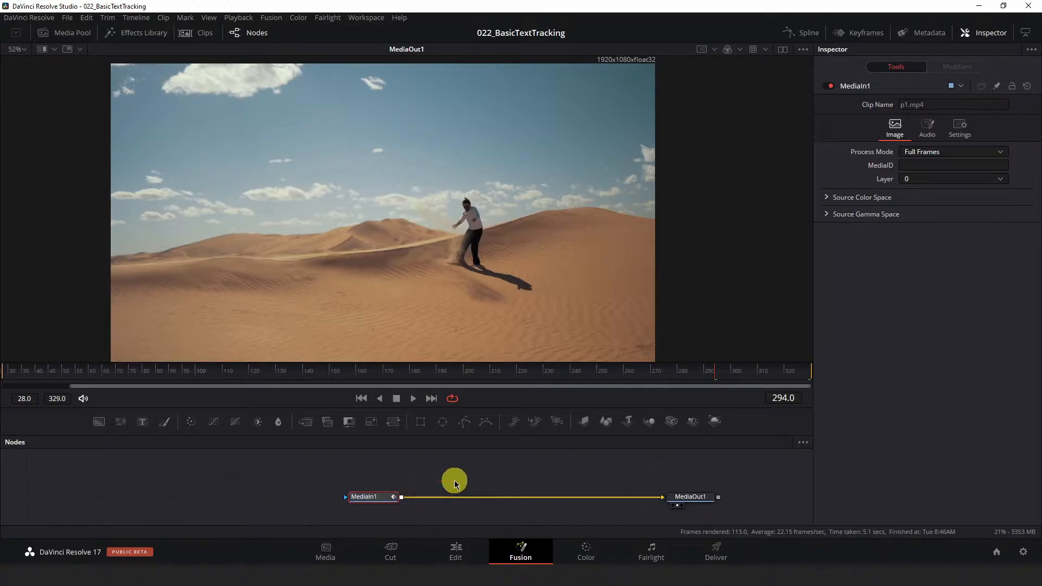
pyautogui.hotkey('shift', 'space')
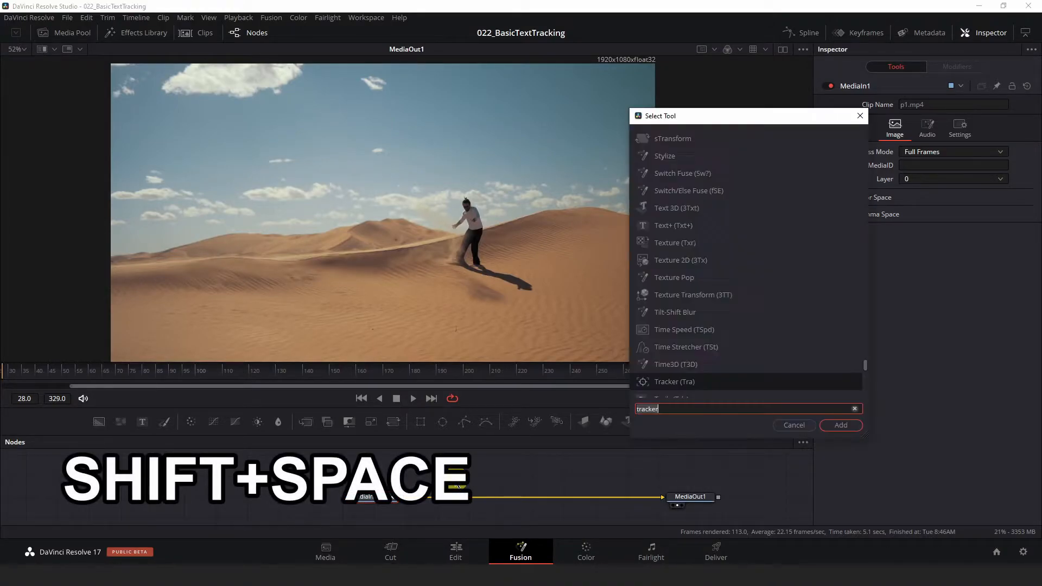
pyautogui.write('tracker')
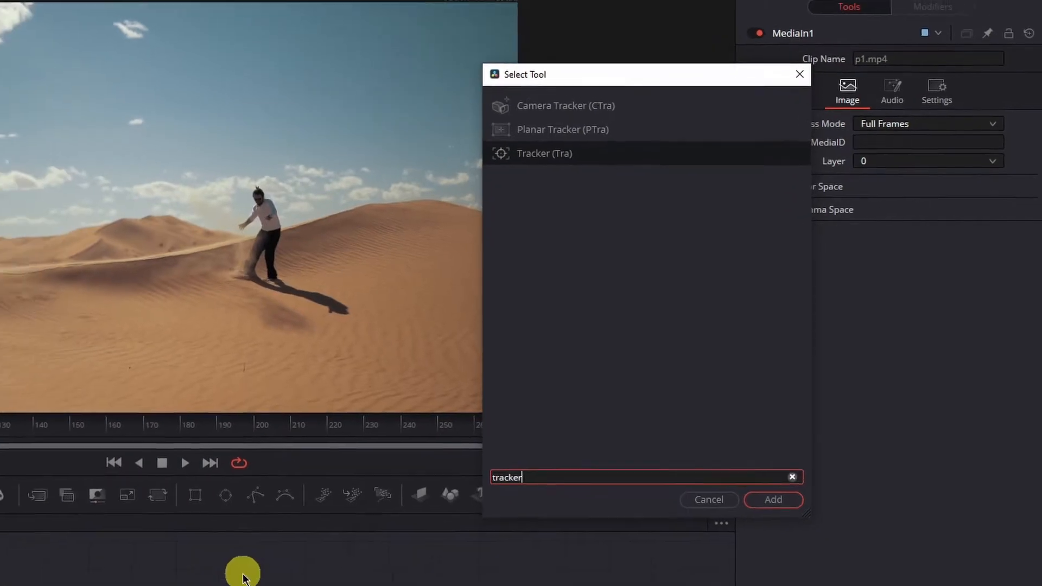
pyautogui.press('Return')
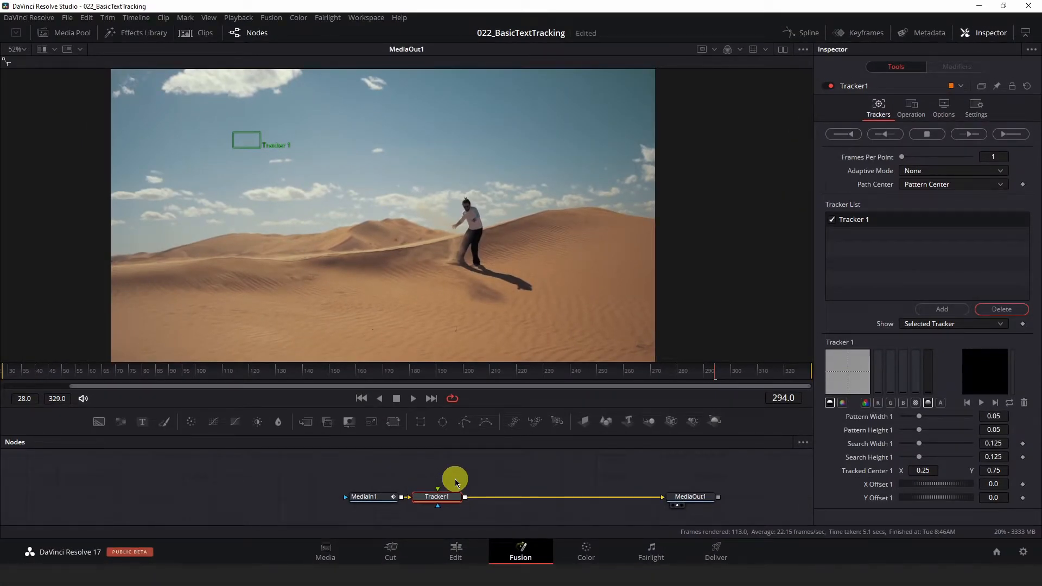
# Step: Place Tracker 1 over the runner's head at frame 28 and track forward to the end of the clip
pyautogui.click(375, 373)
pyautogui.moveTo(374, 373); pyautogui.dragTo(3, 378)
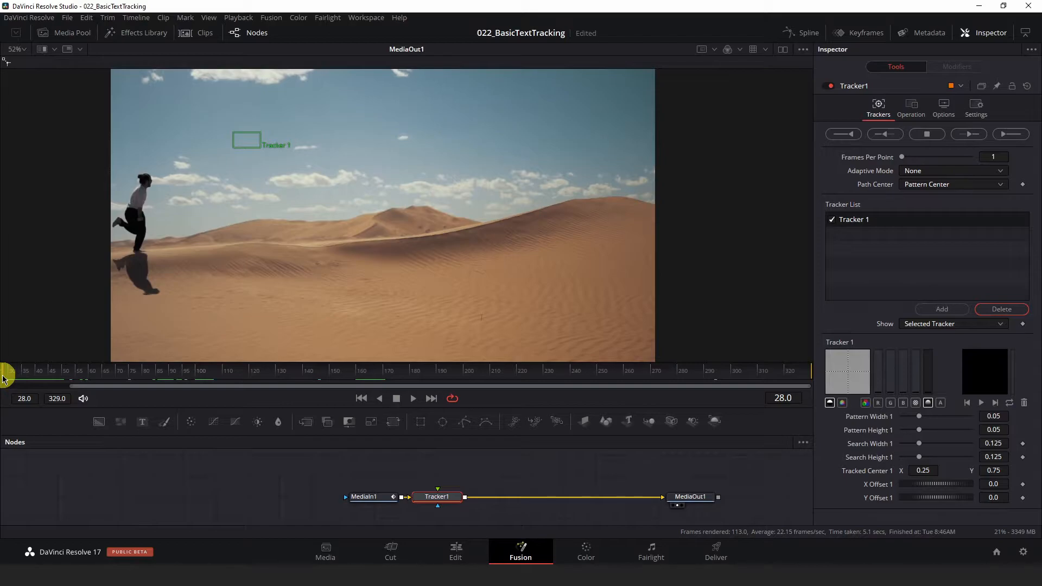
pyautogui.moveTo(235, 133)
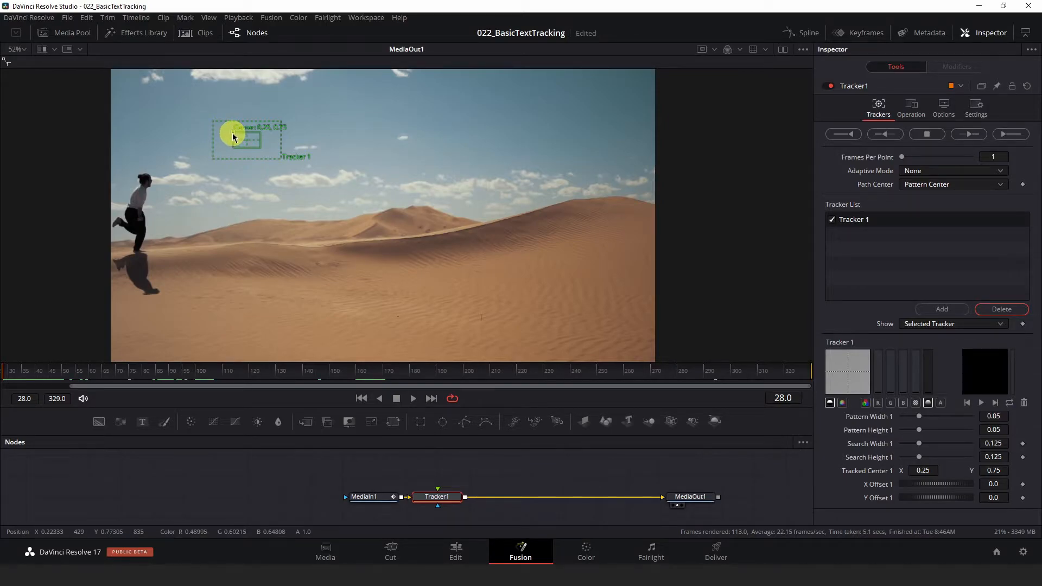
pyautogui.moveTo(235, 136); pyautogui.dragTo(134, 176)
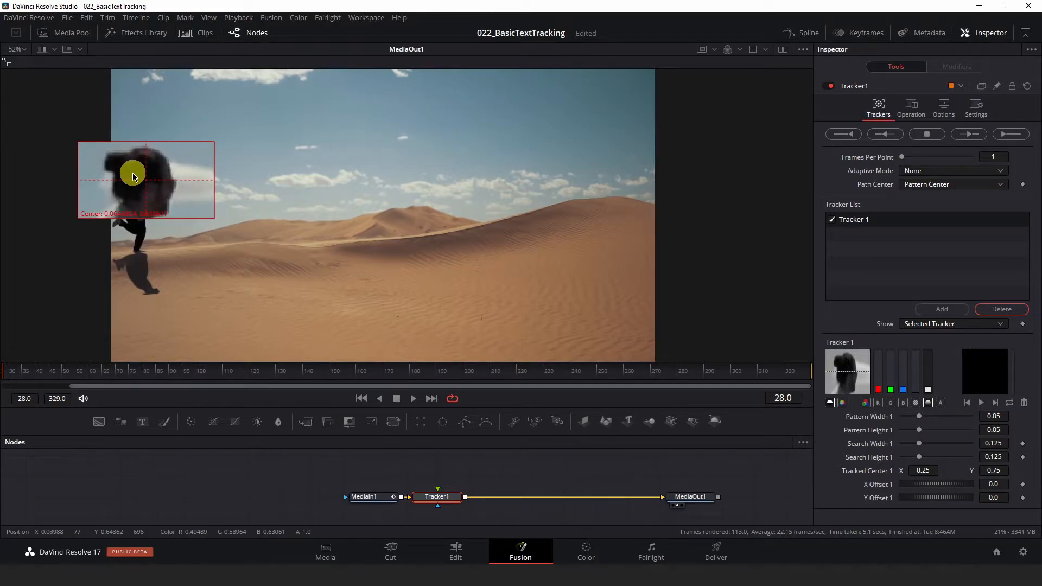
pyautogui.moveTo(134, 176); pyautogui.dragTo(133, 176)
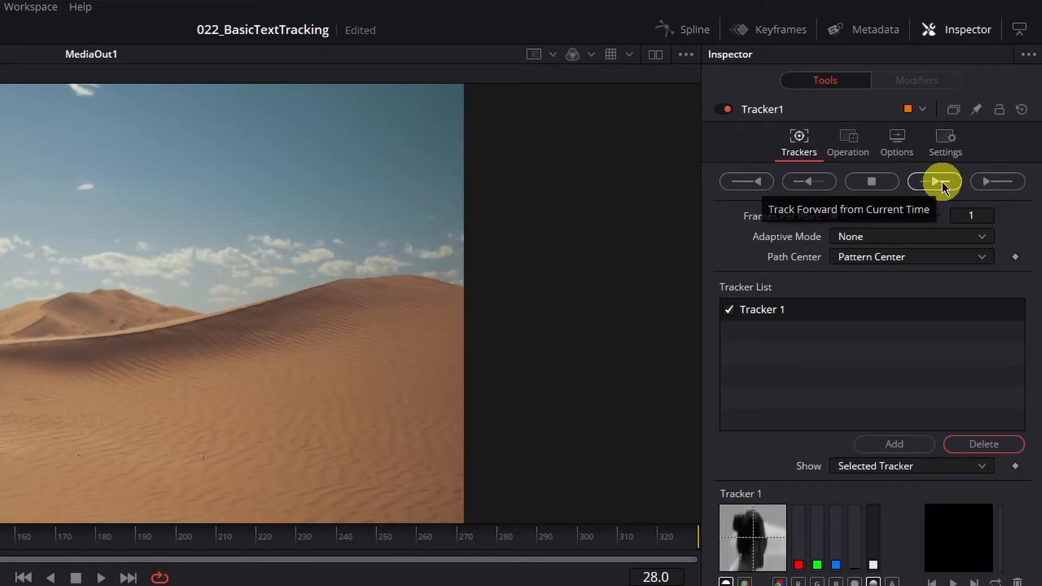
pyautogui.click(942, 181)
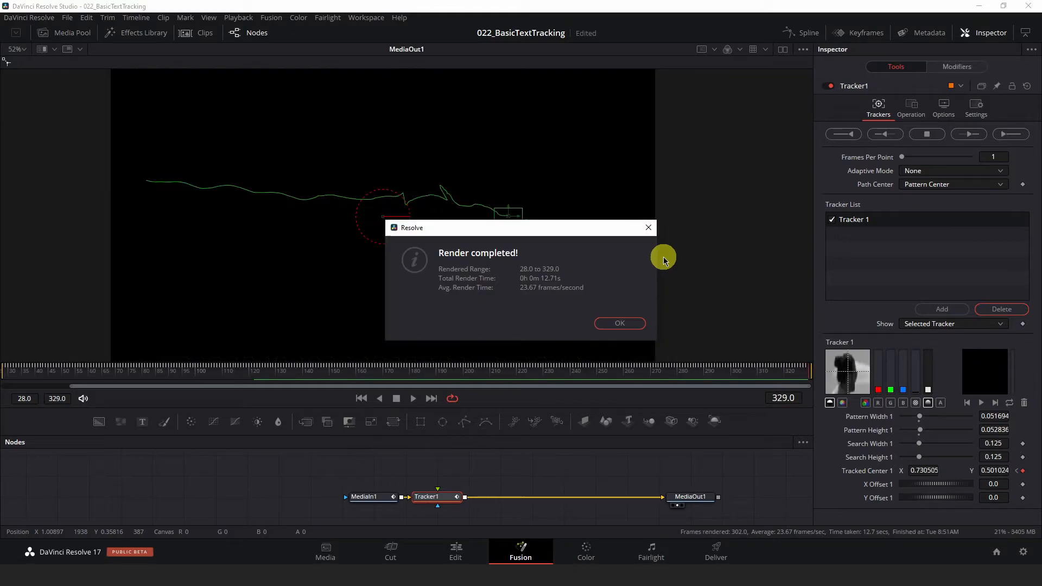
pyautogui.click(621, 323)
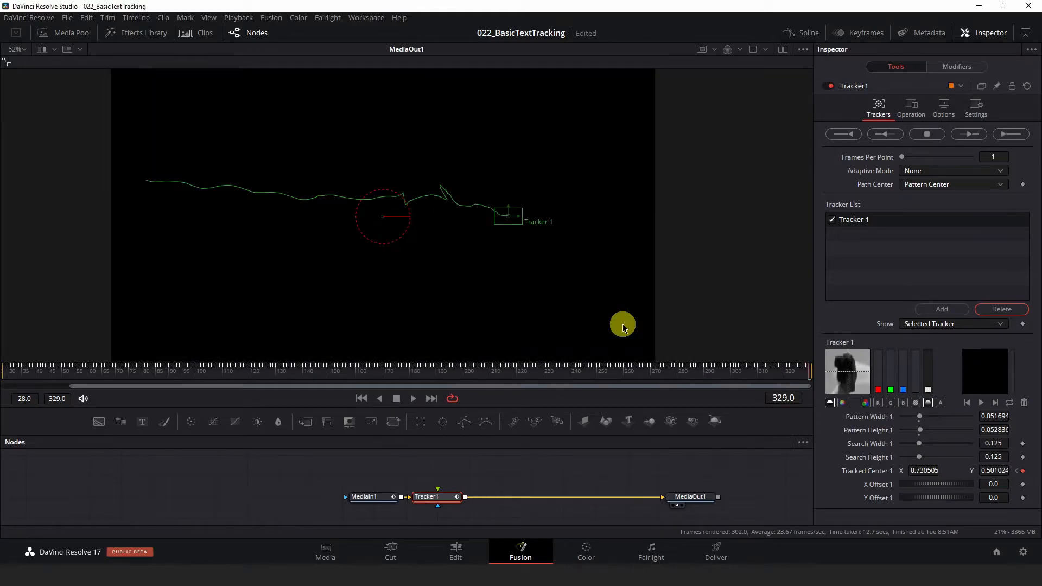
# Step: Move the tracker back onto the man's head at frame 217 and track forward from there
pyautogui.moveTo(697, 372); pyautogui.dragTo(620, 372)
pyautogui.scroll(6, 571, 246)
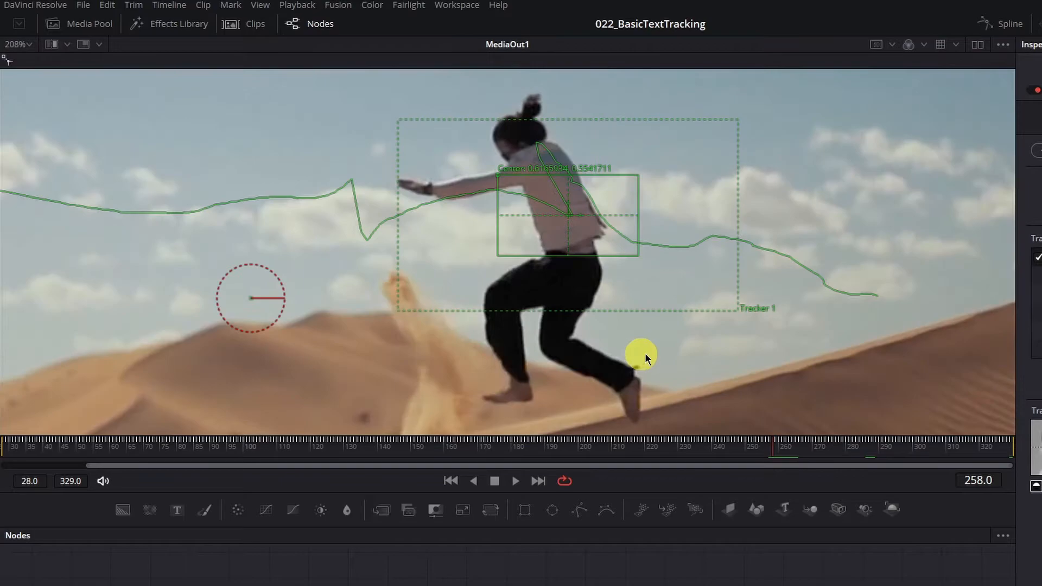
pyautogui.click(776, 451)
pyautogui.moveTo(776, 450); pyautogui.dragTo(636, 449)
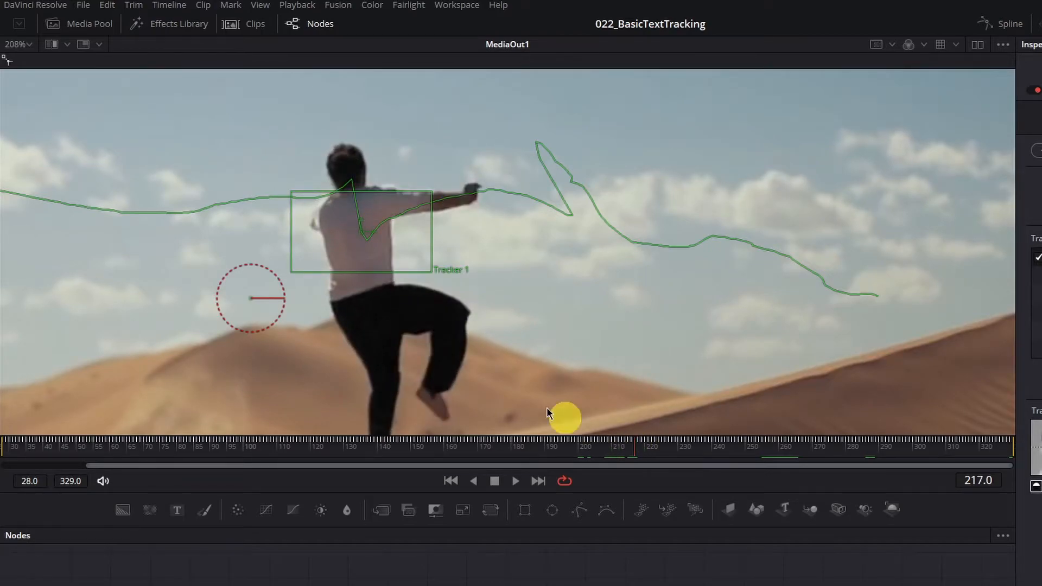
pyautogui.moveTo(326, 256)
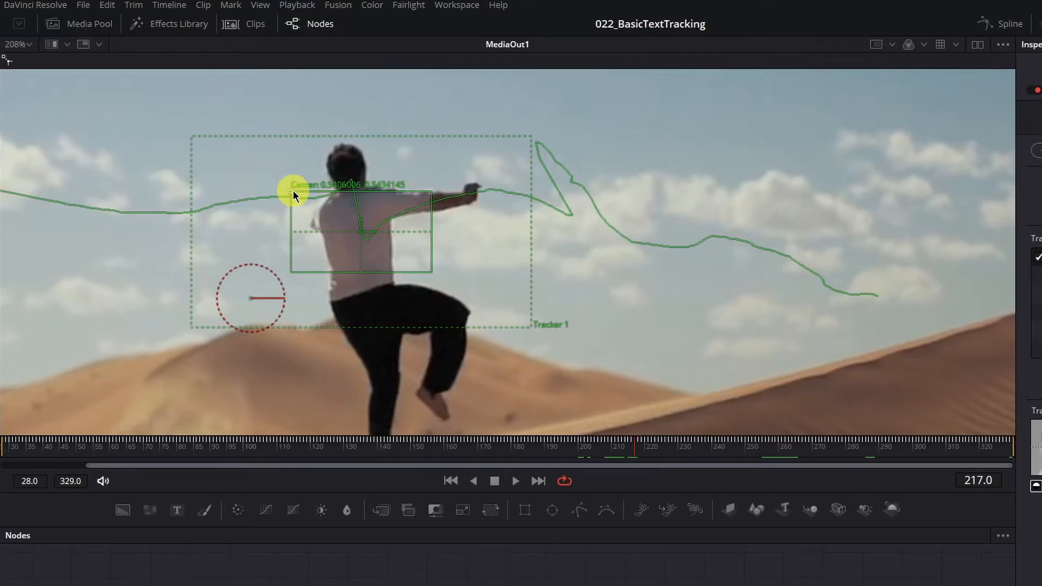
pyautogui.moveTo(292, 190); pyautogui.dragTo(275, 129)
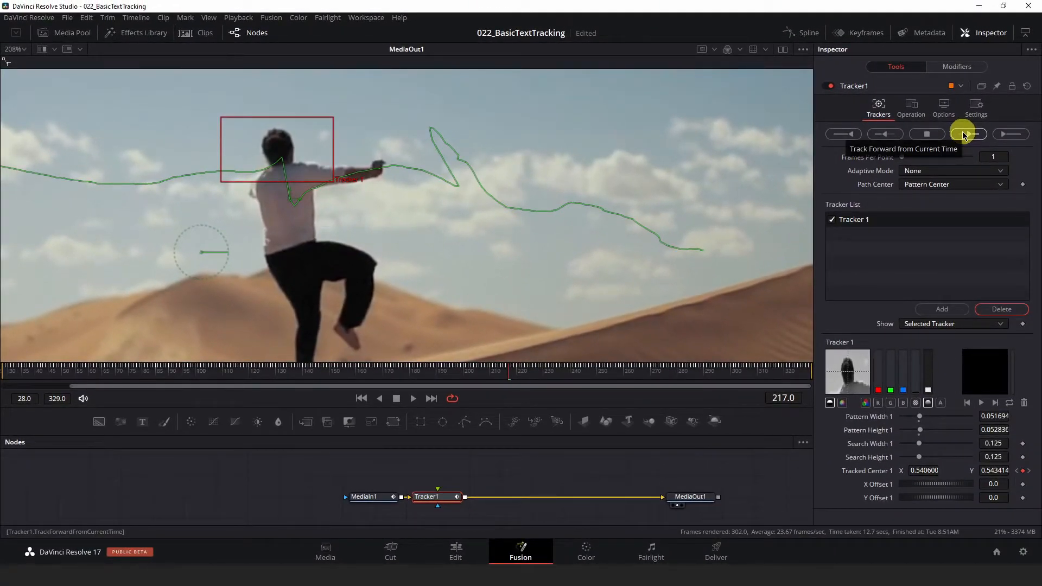
pyautogui.click(964, 135)
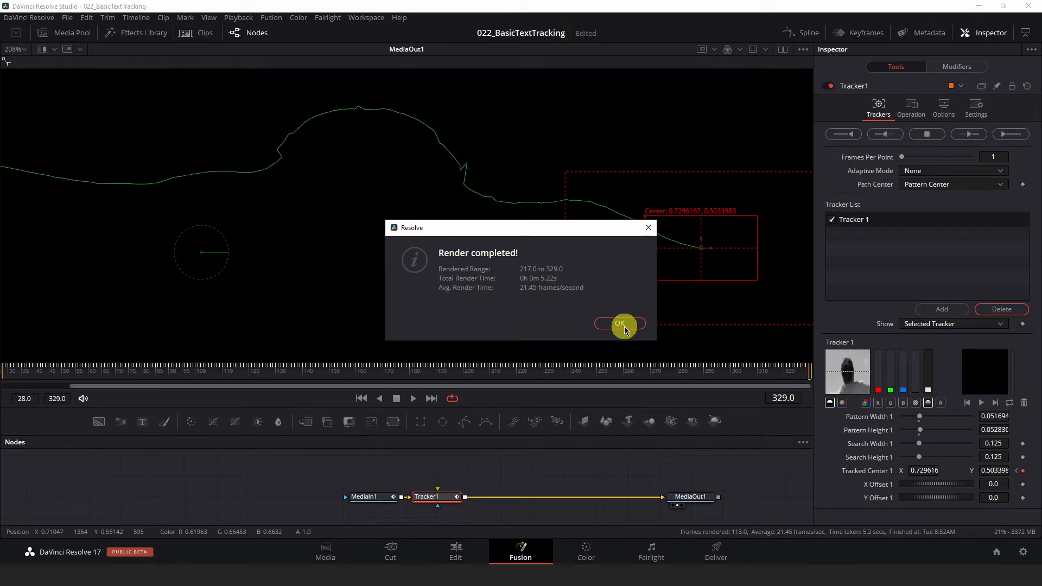
pyautogui.click(620, 324)
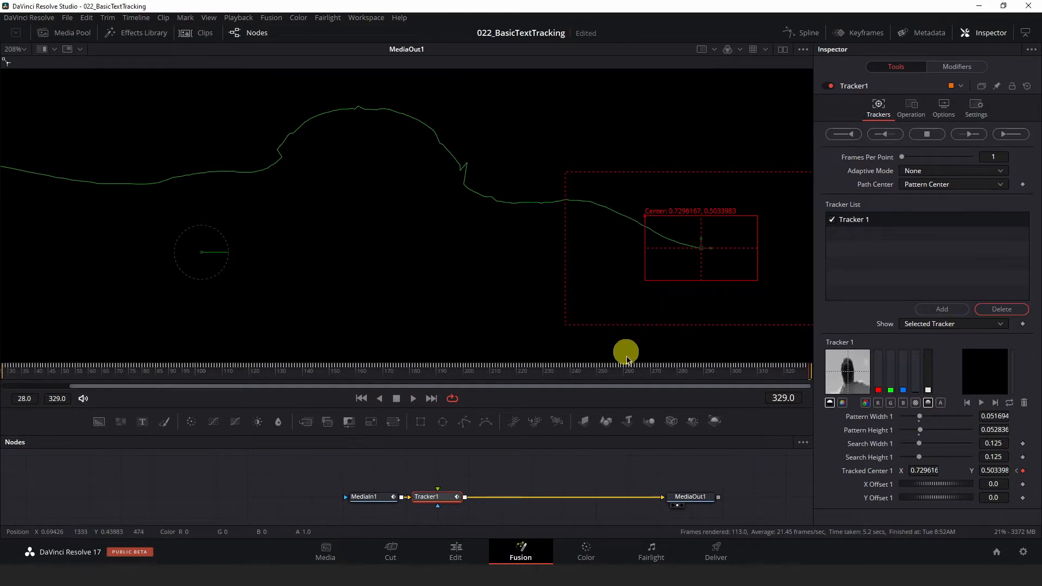
# Step: Review the corrected track and straighten the spike on the falling side of the jump arc in the motion path
pyautogui.moveTo(644, 375); pyautogui.dragTo(473, 386)
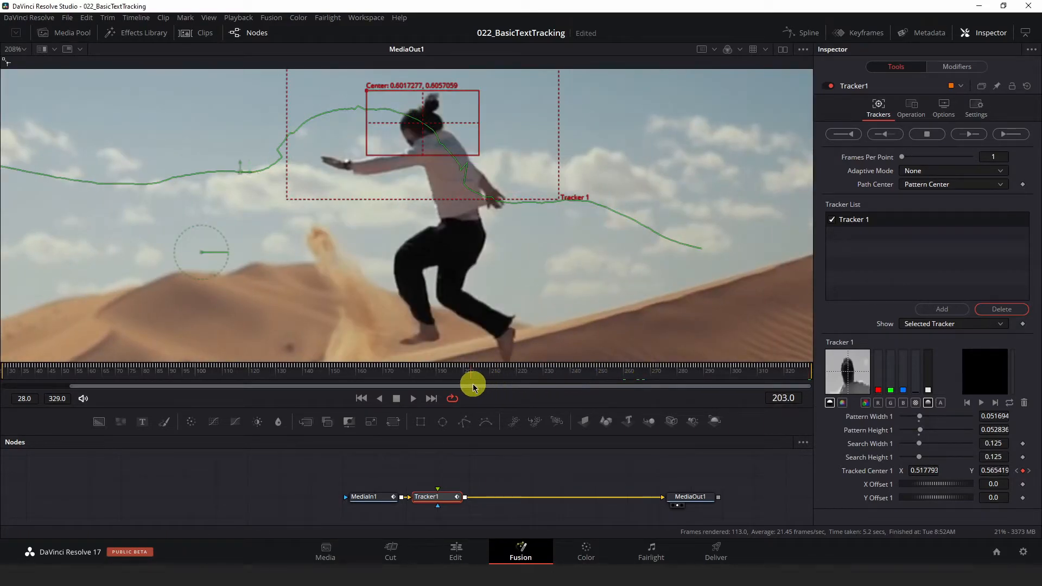
pyautogui.press('space')
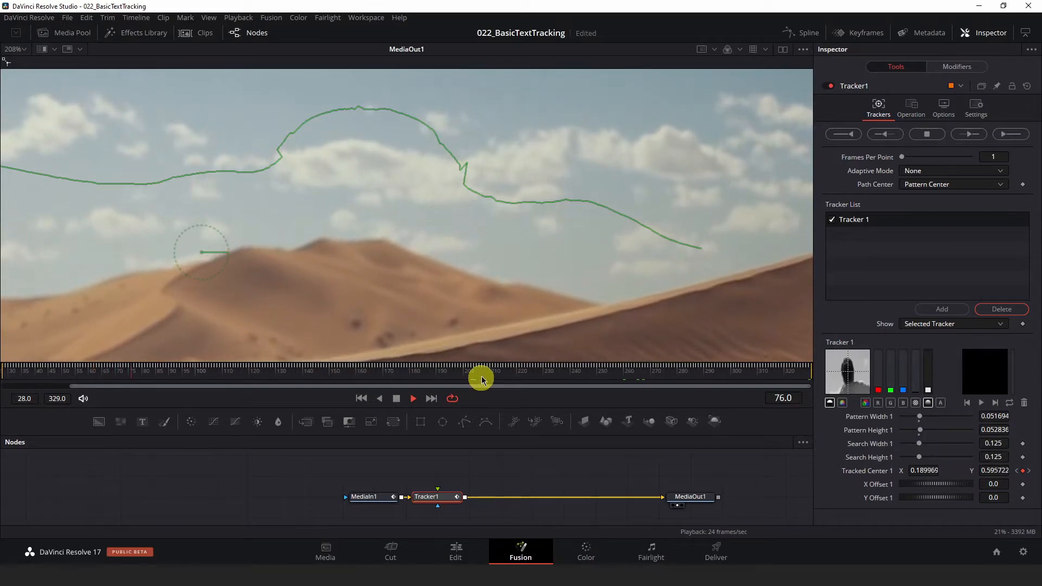
pyautogui.press('space')
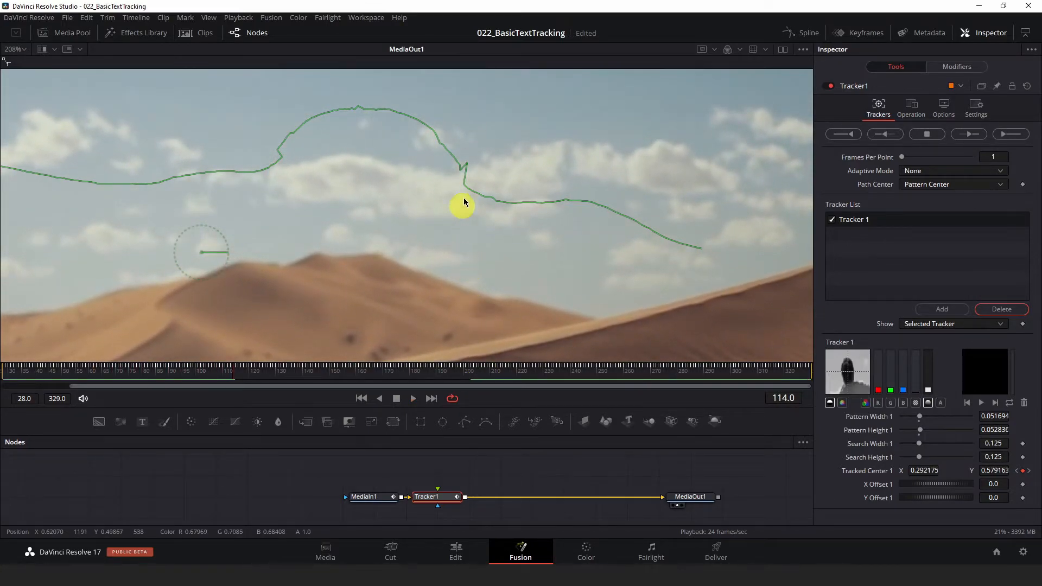
pyautogui.click(467, 168)
pyautogui.moveTo(468, 164)
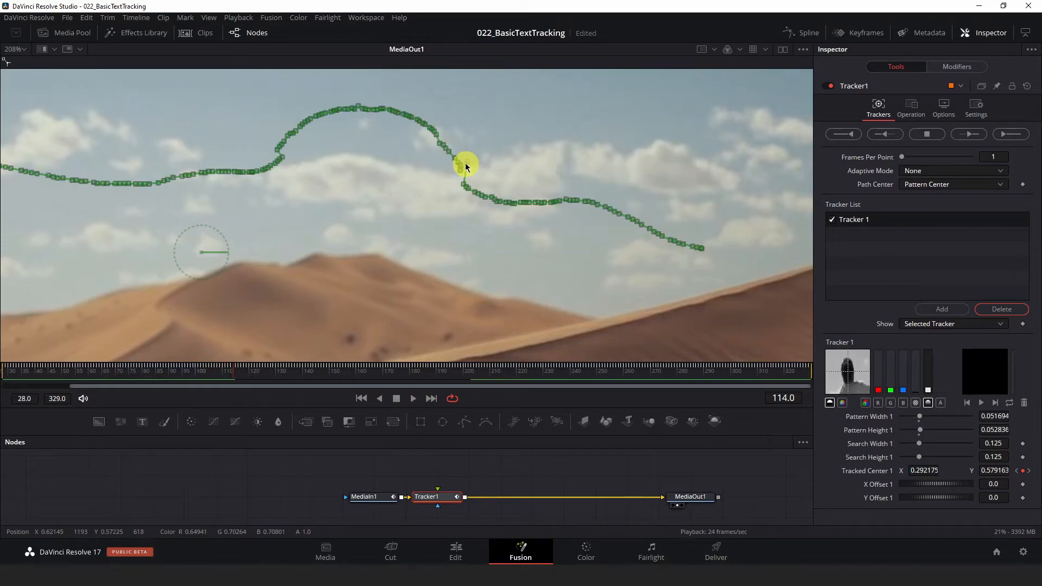
pyautogui.scroll(4, 464, 166)
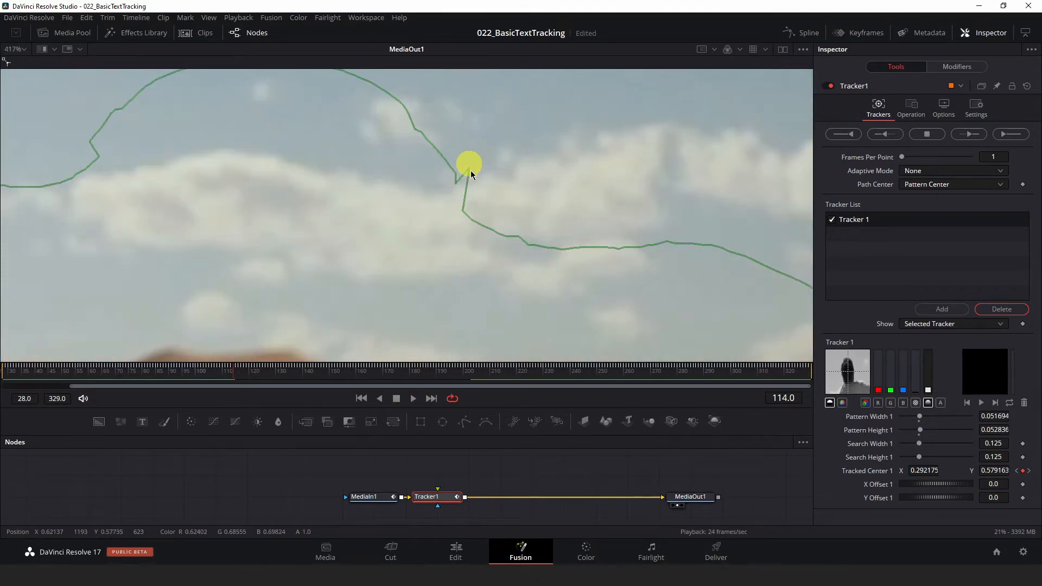
pyautogui.moveTo(469, 169); pyautogui.dragTo(461, 189)
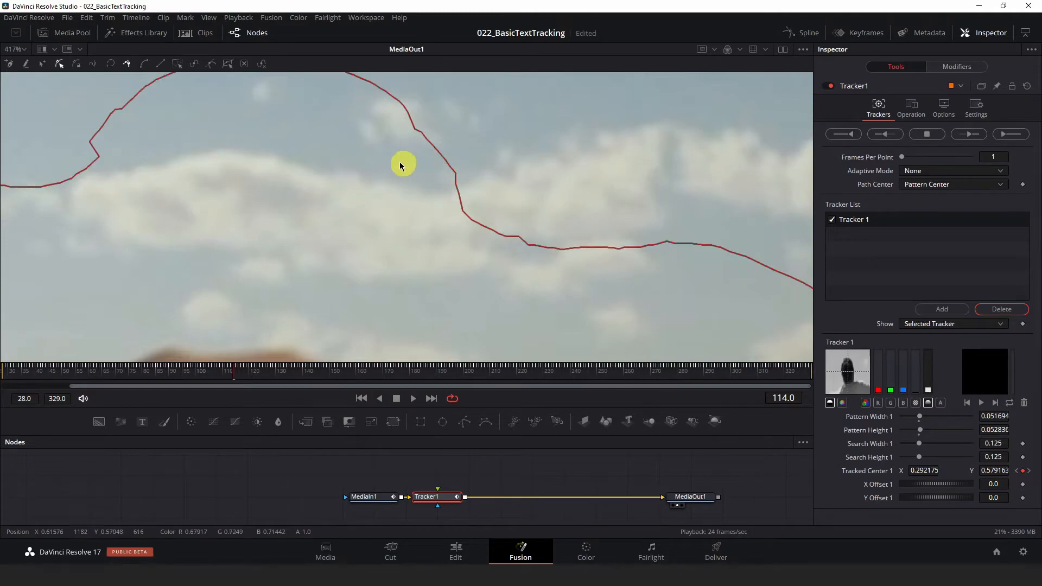
# Step: Smooth the kinks at the peak and on the rising side of the jump arc in the motion path
pyautogui.scroll(-4, 188, 125)
pyautogui.scroll(4, 182, 110)
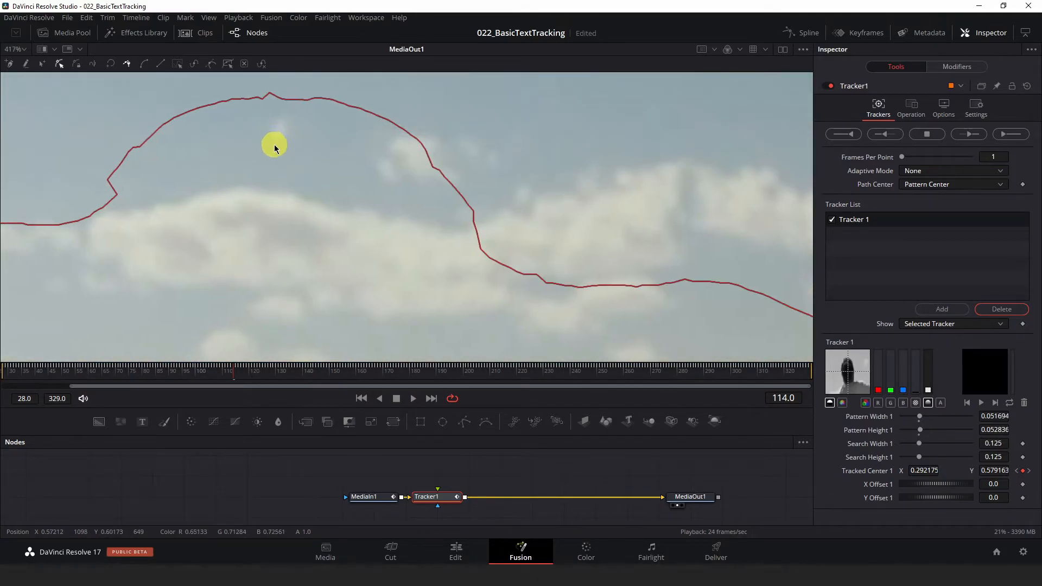
pyautogui.scroll(4, 275, 145)
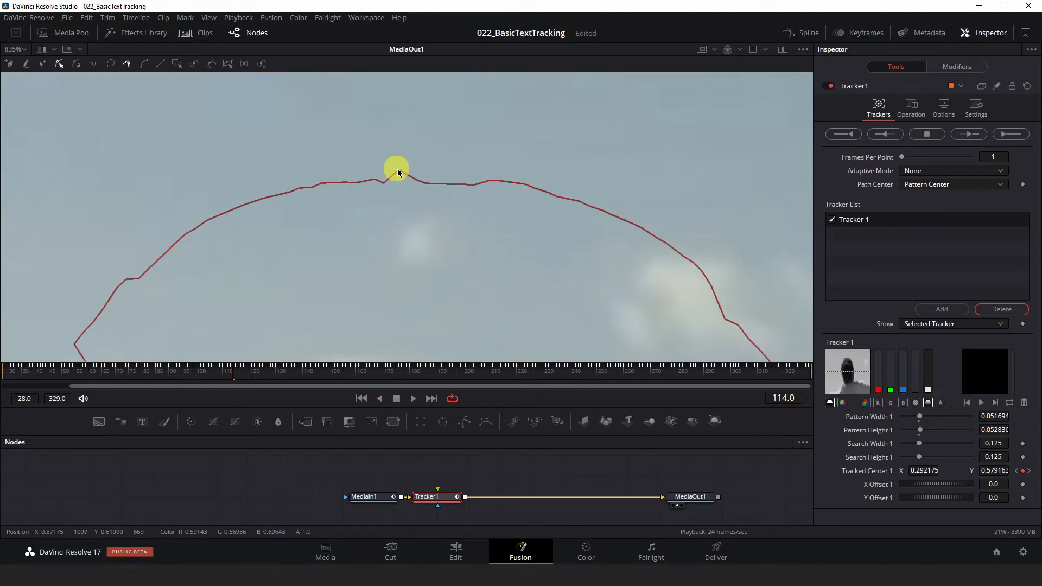
pyautogui.moveTo(399, 174)
pyautogui.moveTo(206, 256); pyautogui.dragTo(407, 182)
pyautogui.moveTo(275, 273)
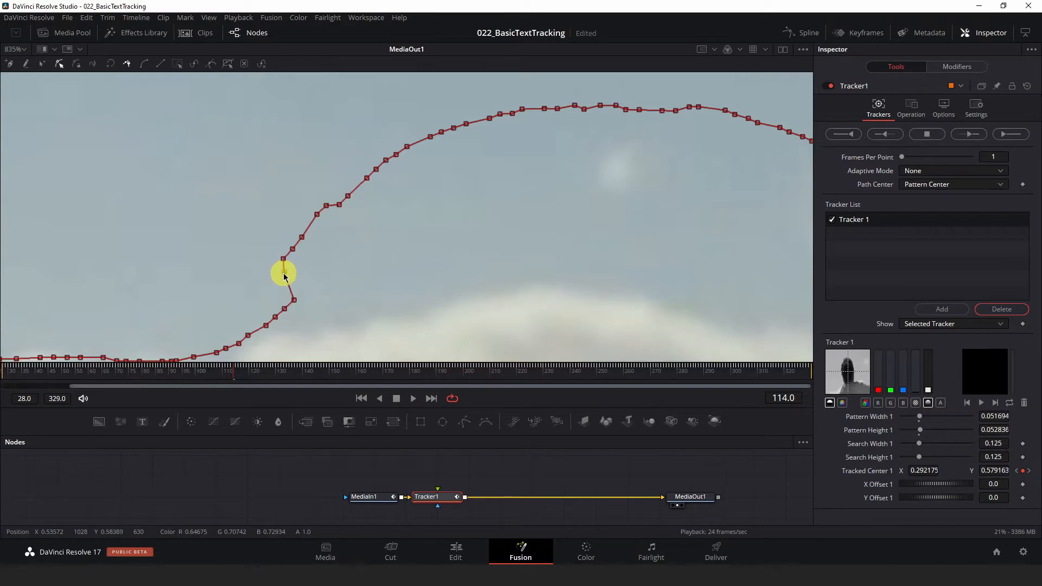
# Step: Check the whole motion path over the clip and deselect the Tracker1 node
pyautogui.scroll(-10, 410, 278)
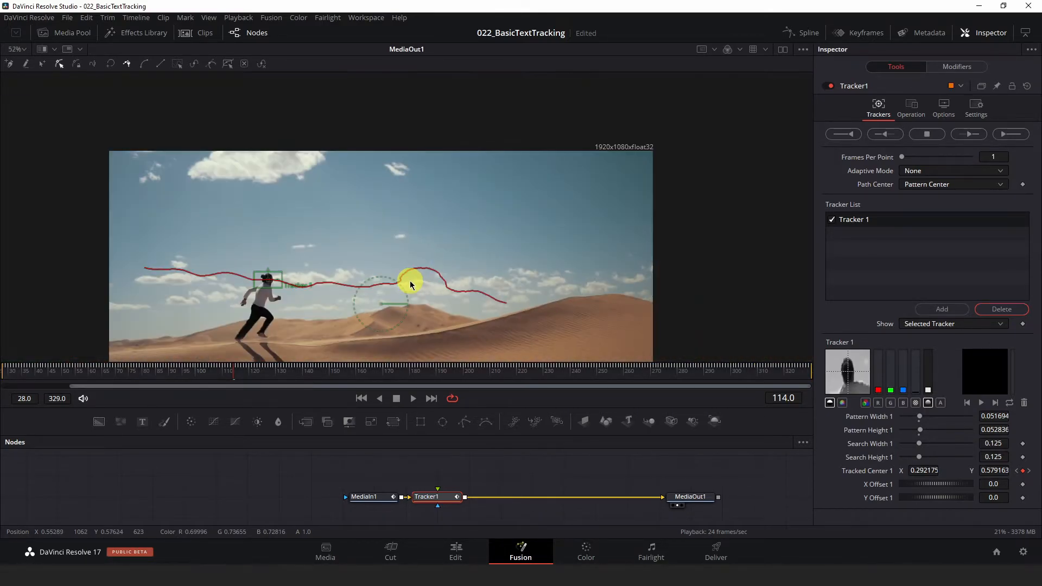
pyautogui.scroll(3, 410, 284)
pyautogui.moveTo(426, 296); pyautogui.dragTo(505, 275)
pyautogui.scroll(-2, 498, 294)
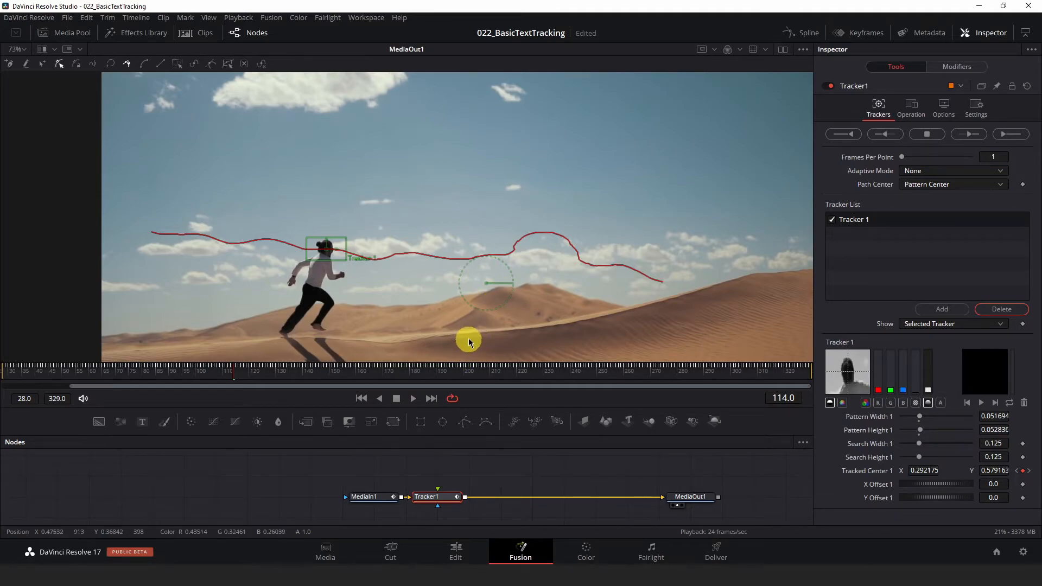
pyautogui.moveTo(521, 315); pyautogui.dragTo(586, 288)
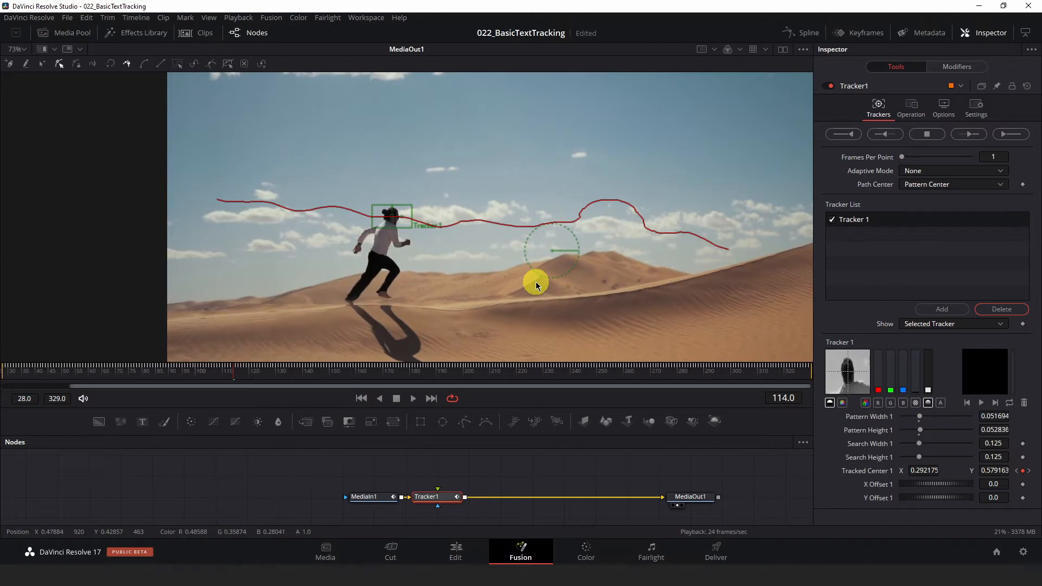
pyautogui.click(514, 472)
pyautogui.moveTo(514, 472); pyautogui.dragTo(466, 474)
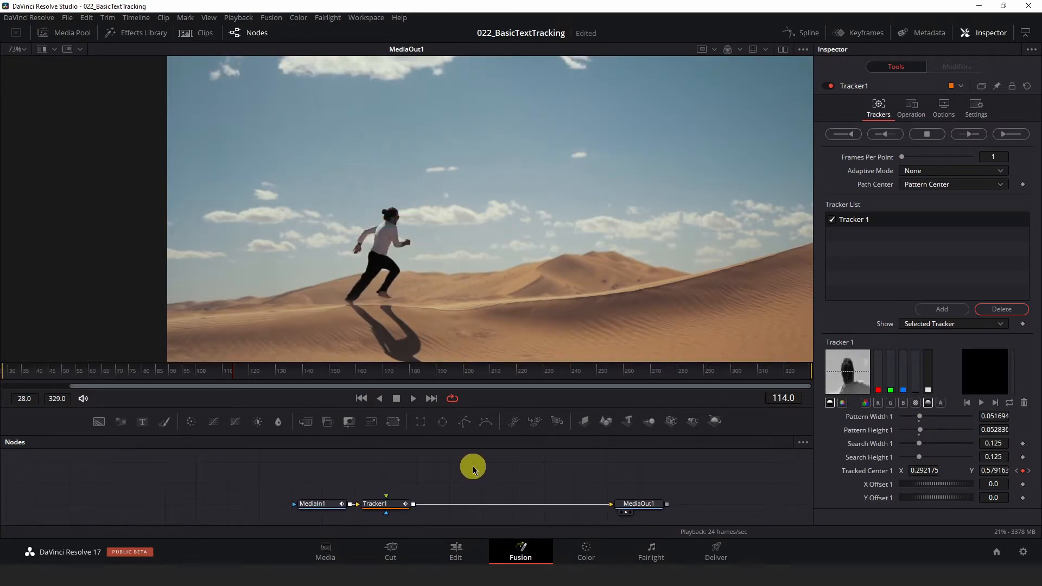
# Step: Add a Text+ node to the node graph near Tracker1
pyautogui.hotkey('shift', 'space')
pyautogui.write('tracker')
pyautogui.press('BackSpace')
pyautogui.press('BackSpace')
pyautogui.press('BackSpace')
pyautogui.press('BackSpace')
pyautogui.press('BackSpace')
pyautogui.press('BackSpace')
pyautogui.press('BackSpace')
pyautogui.write('text')
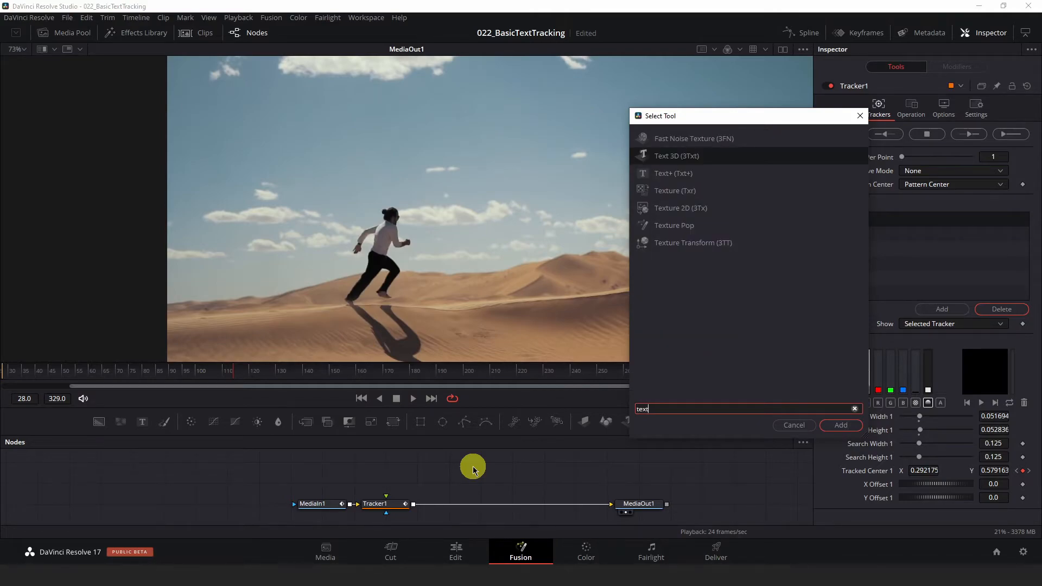
pyautogui.write('+')
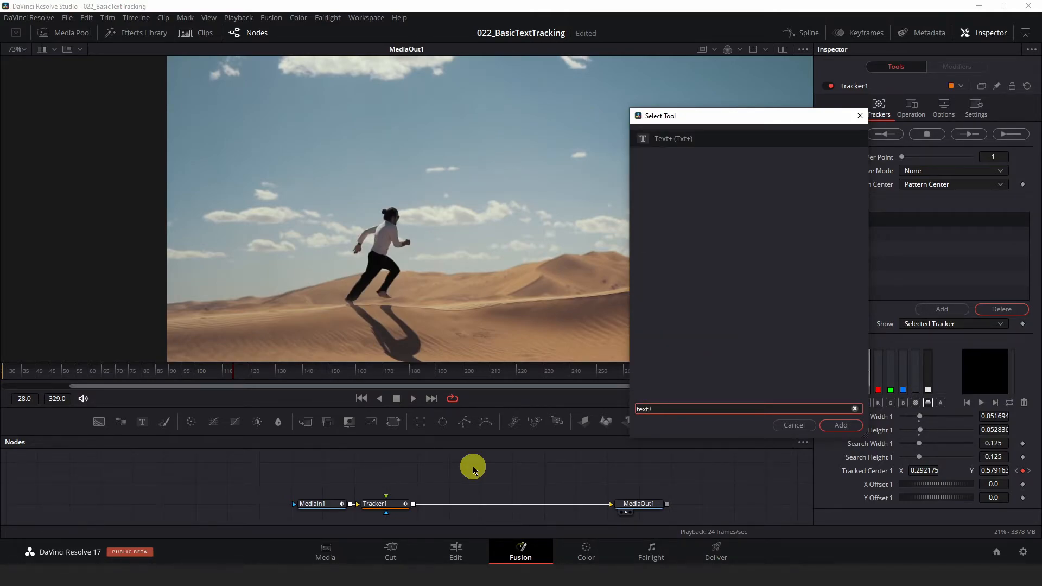
pyautogui.press('Return')
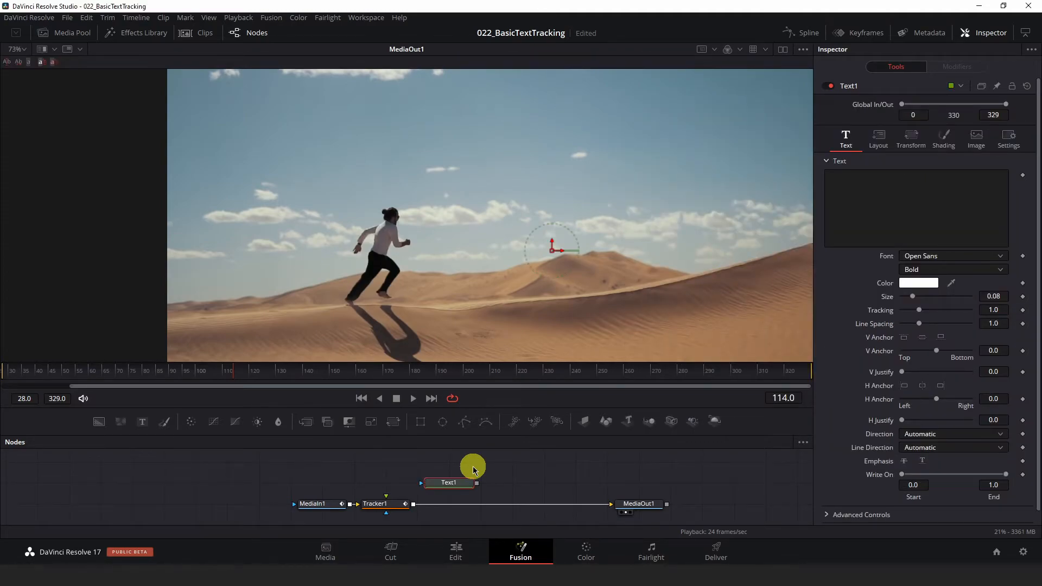
# Step: Connect the Text1 node to Tracker1's foreground input and set its text to TEXT at size 0.1
pyautogui.moveTo(442, 484); pyautogui.dragTo(472, 490)
pyautogui.click(902, 176)
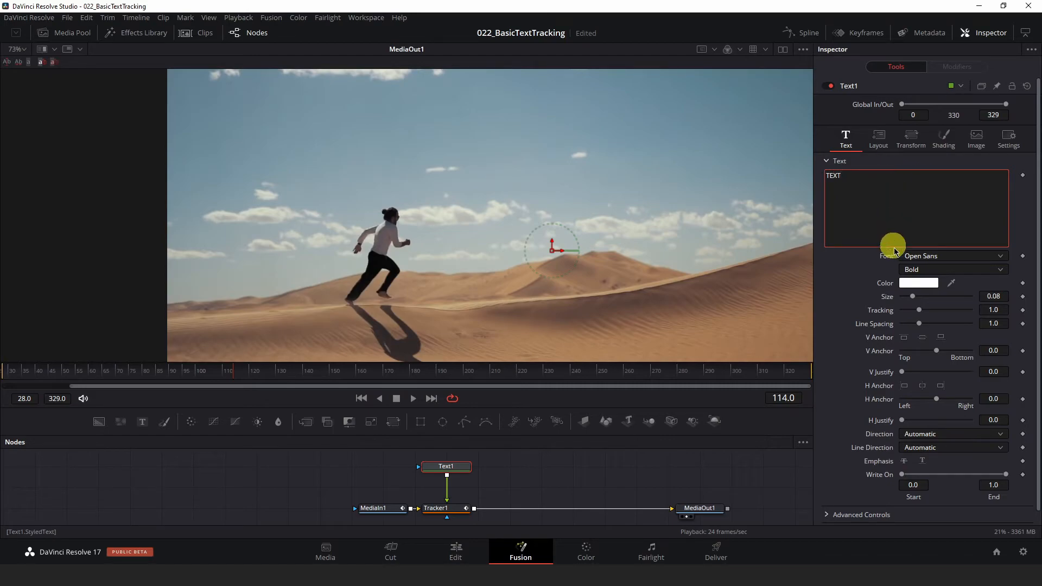
pyautogui.click(1007, 296)
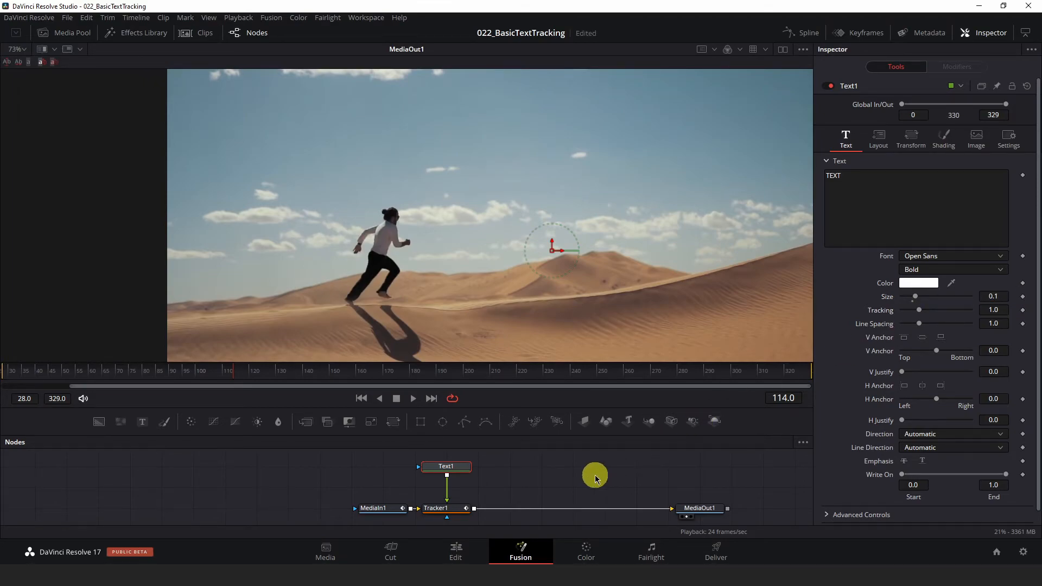
pyautogui.click(535, 461)
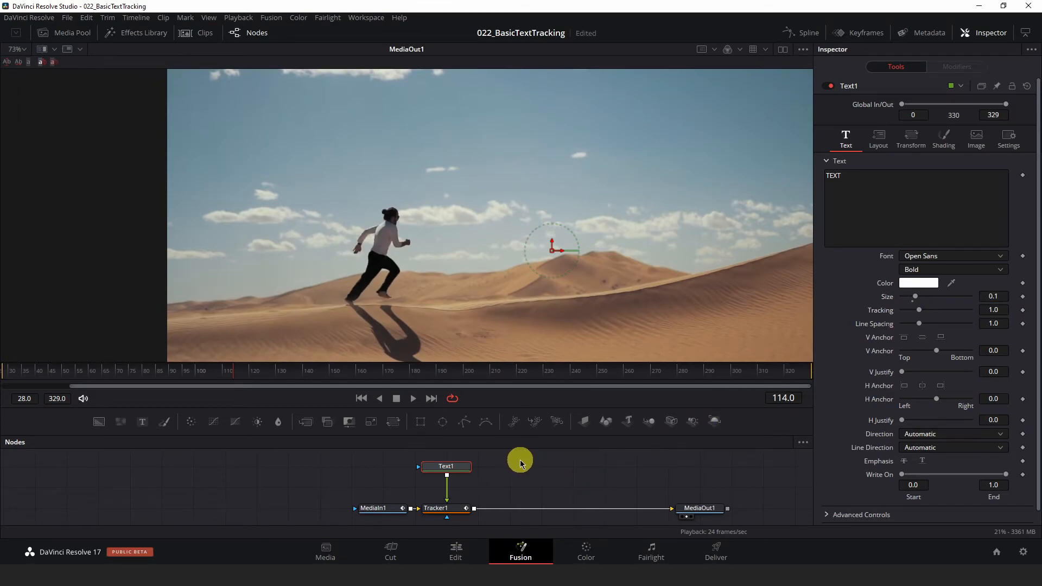
# Step: Set the Tracker1 node's operation to Match Move
pyautogui.click(446, 509)
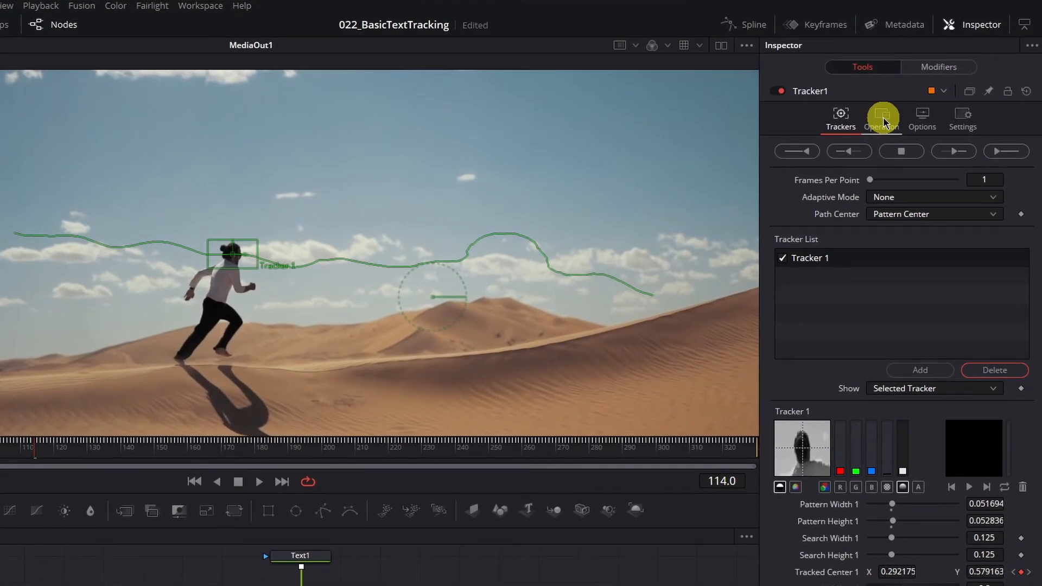
pyautogui.click(883, 120)
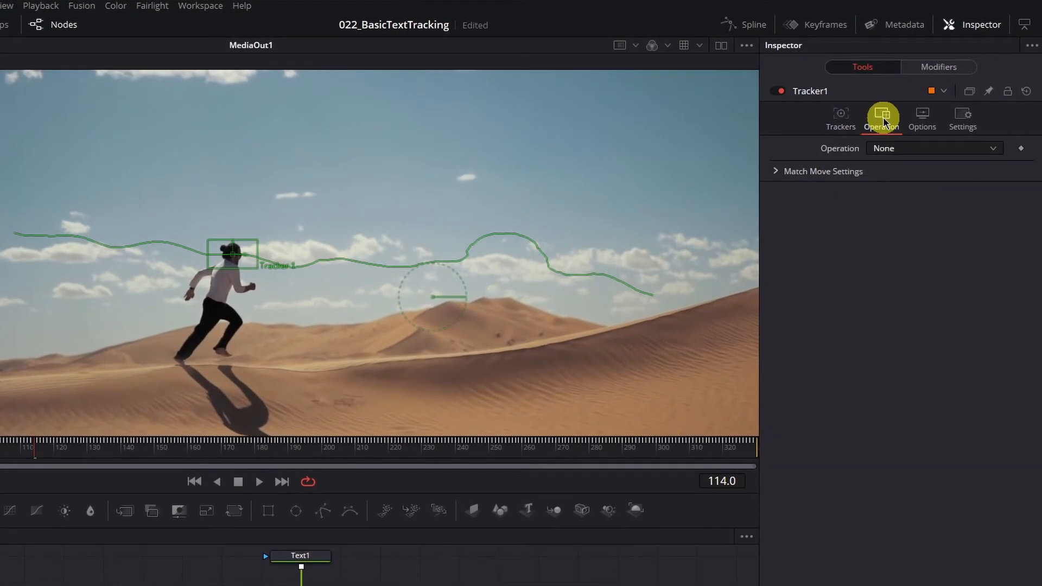
pyautogui.click(913, 152)
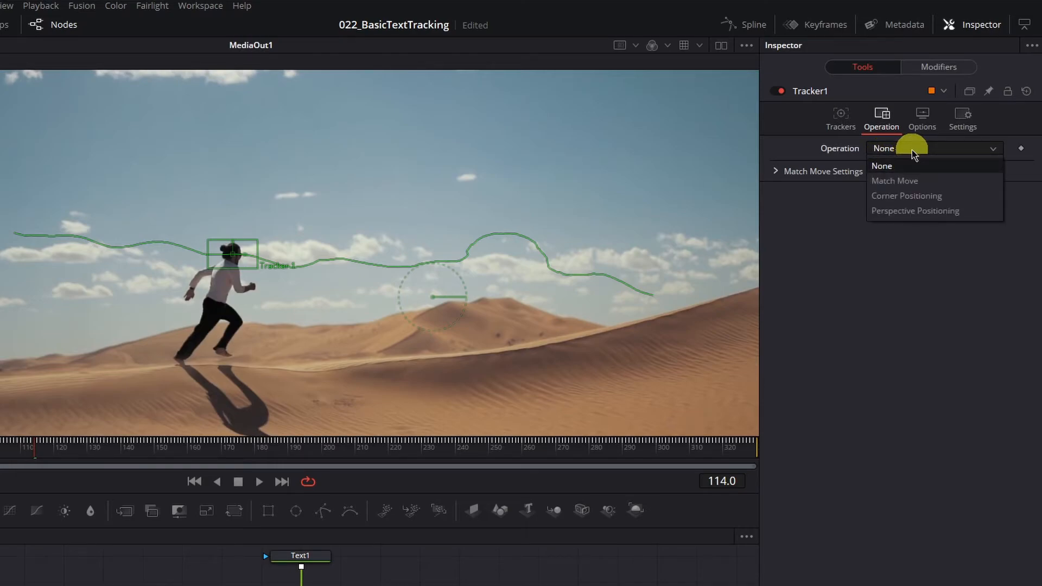
pyautogui.click(907, 183)
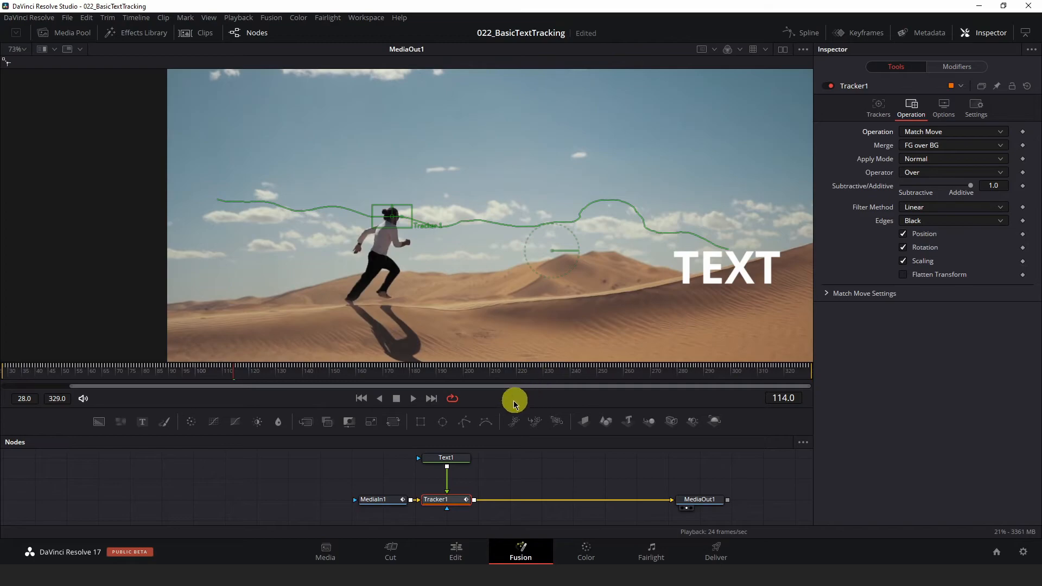
# Step: Move the TEXT title just above the running man's head and play the clip from frame 28 to check the tracking
pyautogui.click(456, 462)
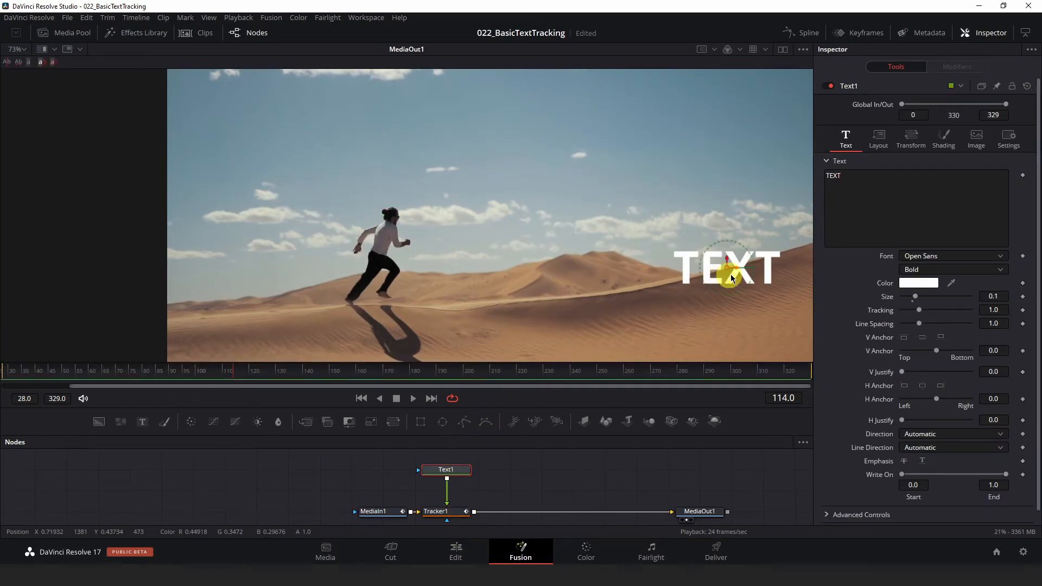
pyautogui.moveTo(728, 270); pyautogui.dragTo(393, 188)
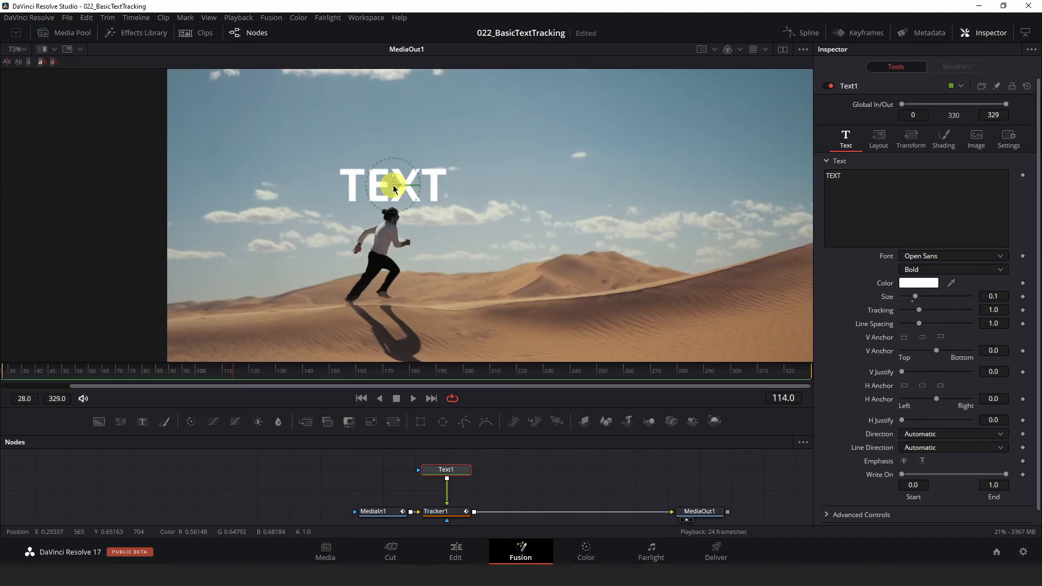
pyautogui.moveTo(284, 371); pyautogui.dragTo(2, 375)
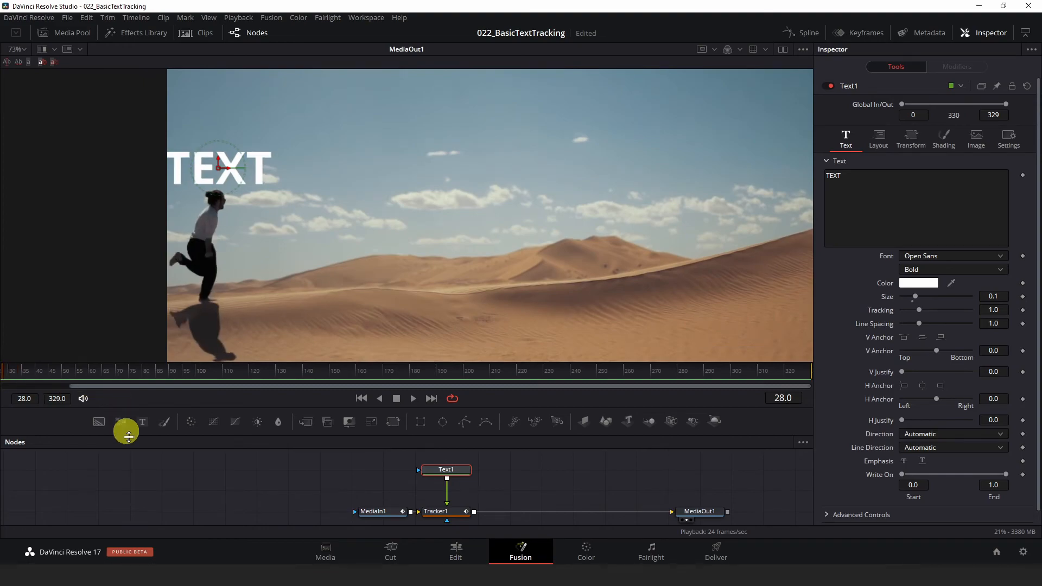
pyautogui.press('space')
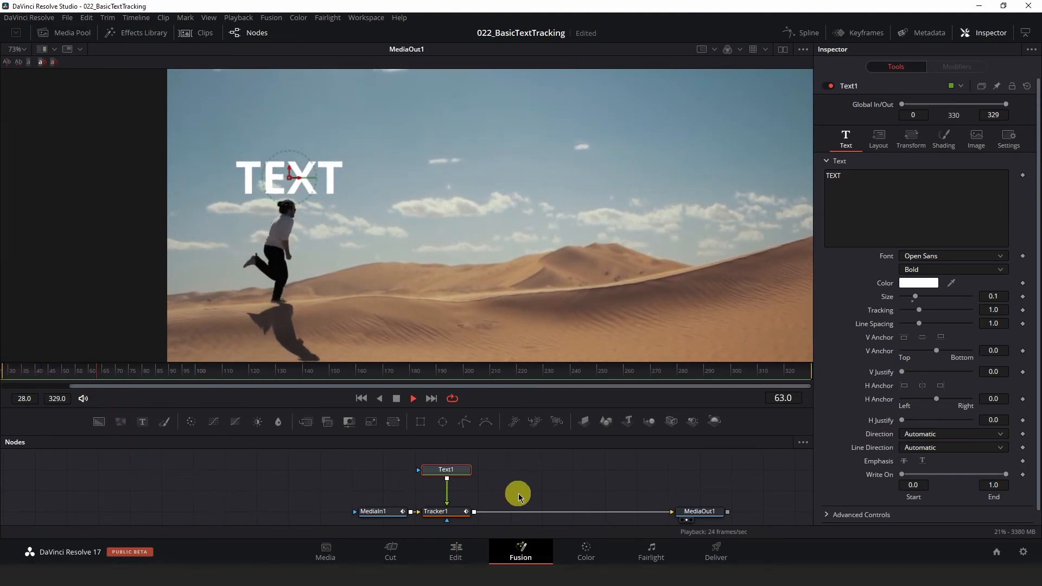
pyautogui.press('space')
pyautogui.press('space')
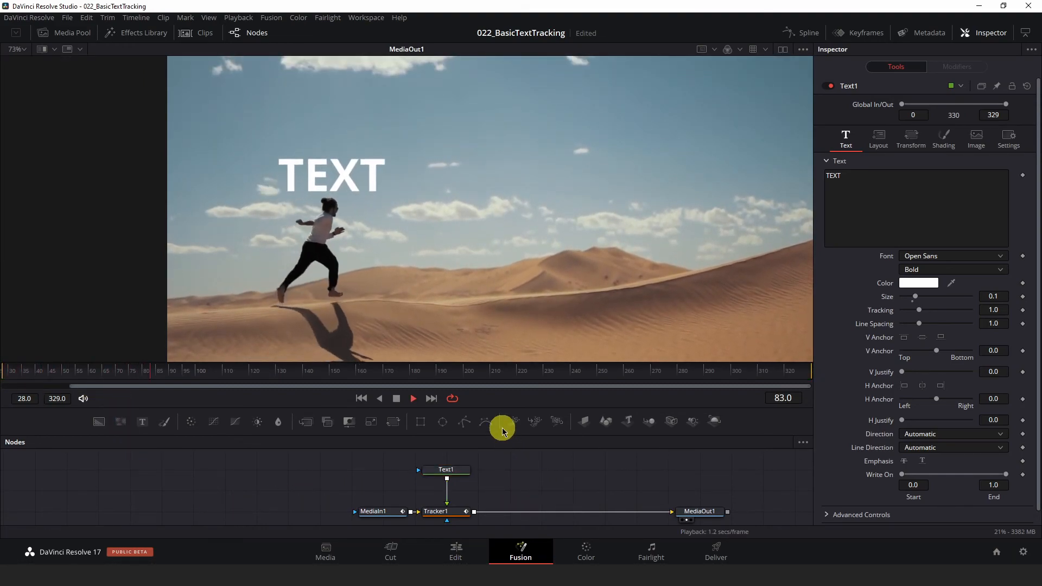